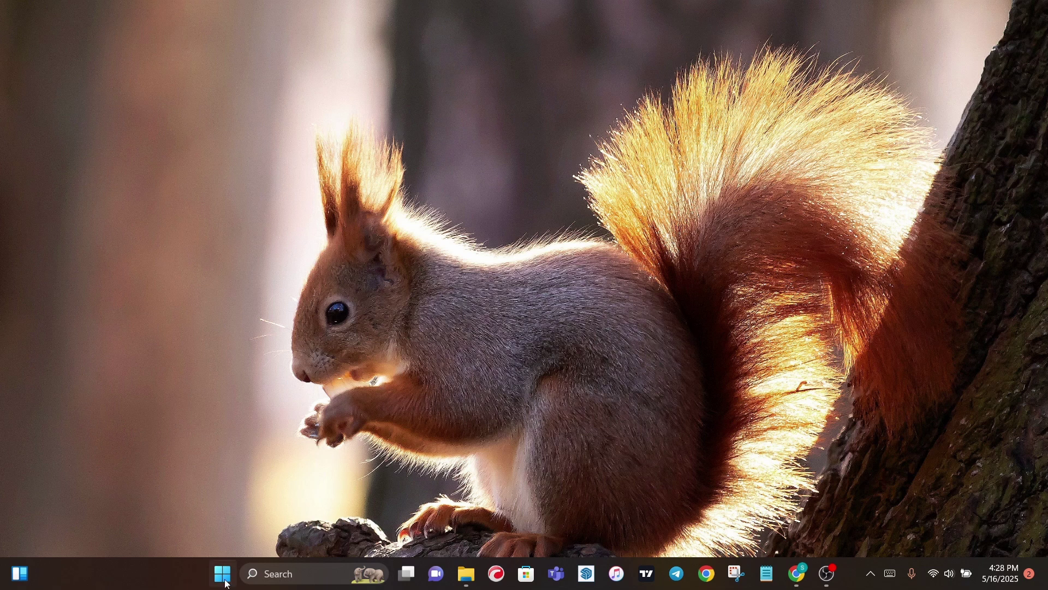
Step: Launch VLC media player and open its Convert / Save dialog for choosing source media
click(223, 573)
scroll(530, 268, down, 3)
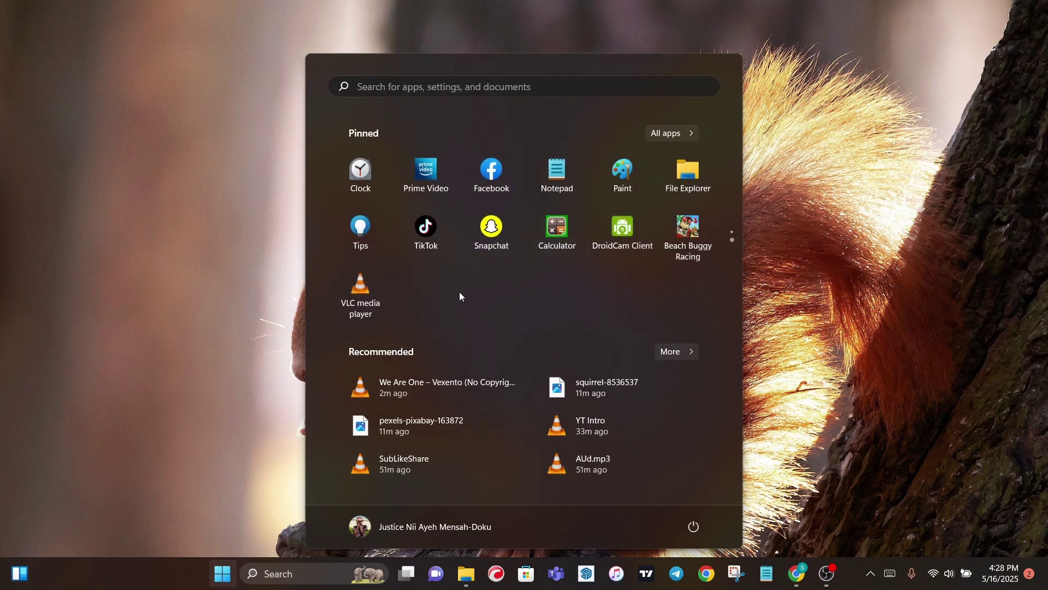
click(368, 291)
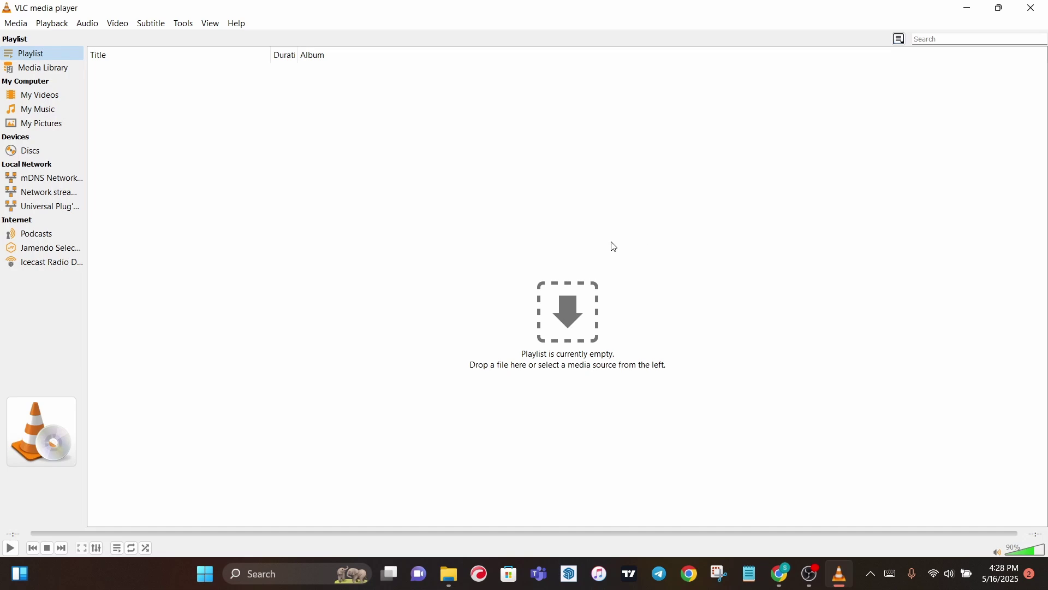
click(16, 24)
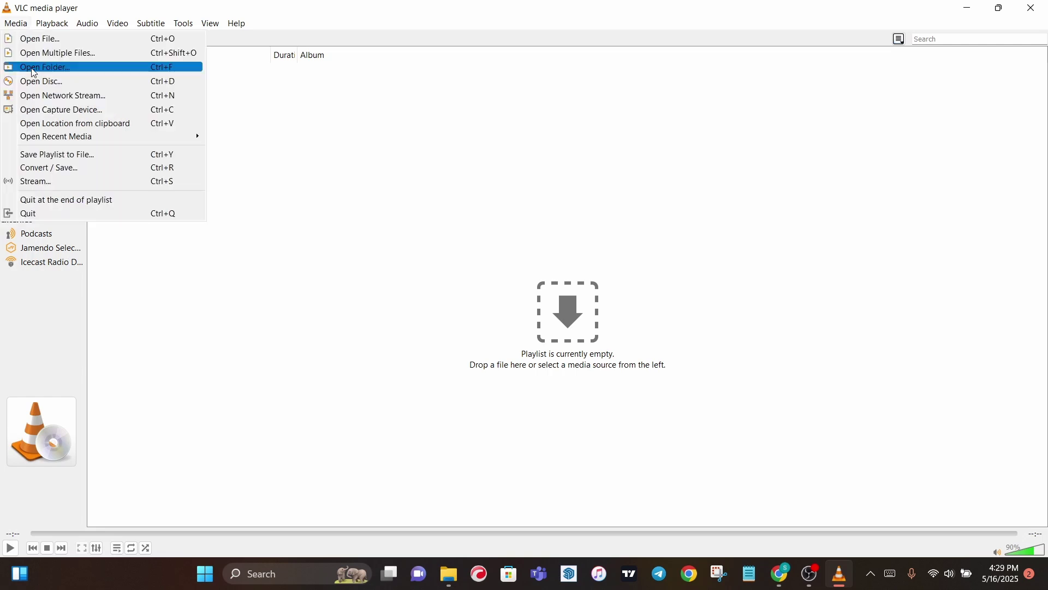
click(54, 168)
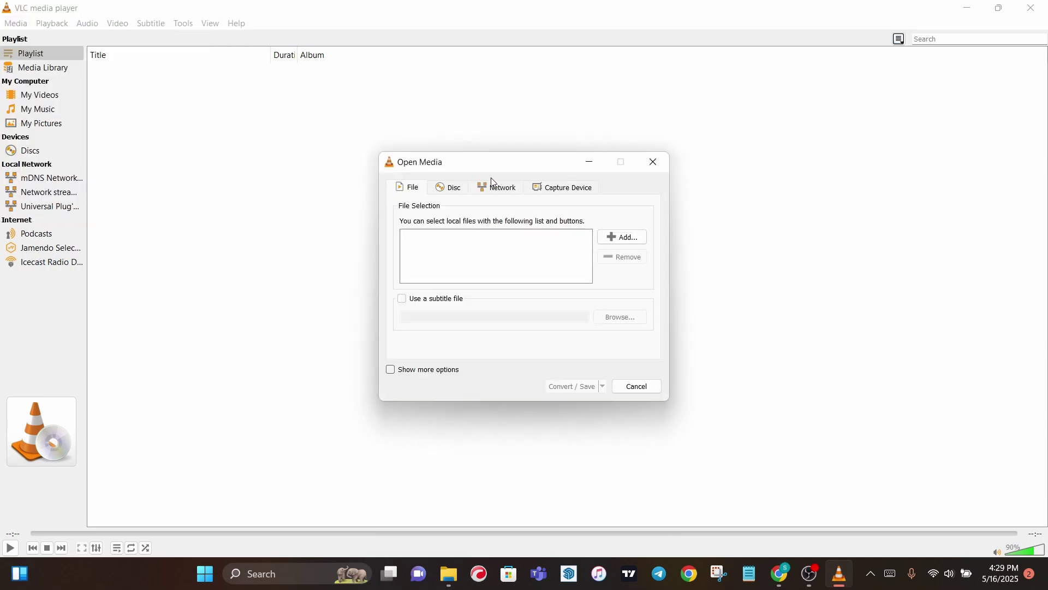
Step: Add the video "We Are One – Vexento (No Copyright Music)" from the Downloads folder as the source file
click(619, 241)
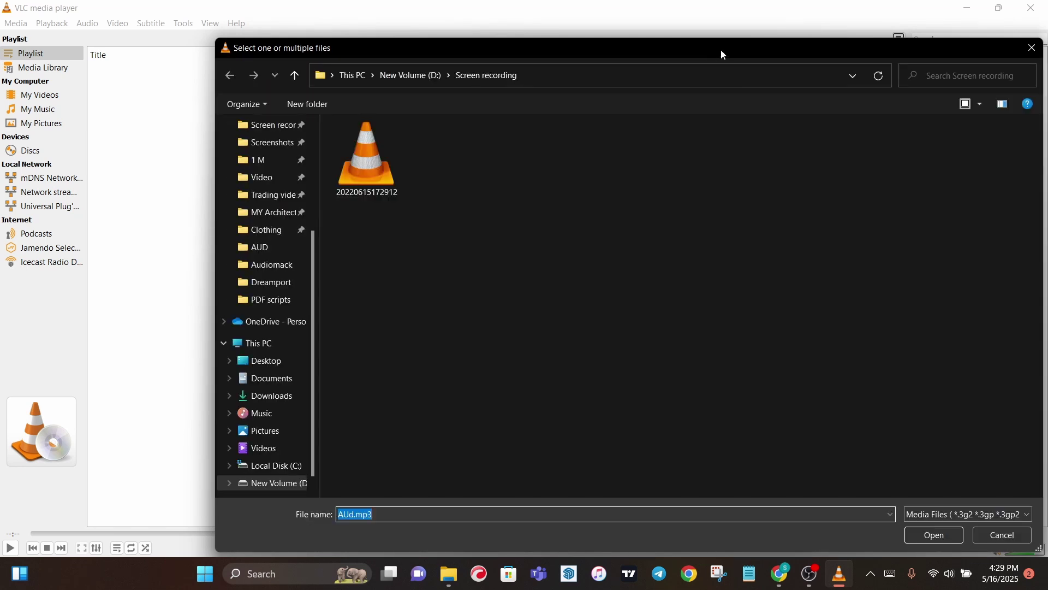
drag(722, 50, 644, 47)
scroll(187, 221, up, 3)
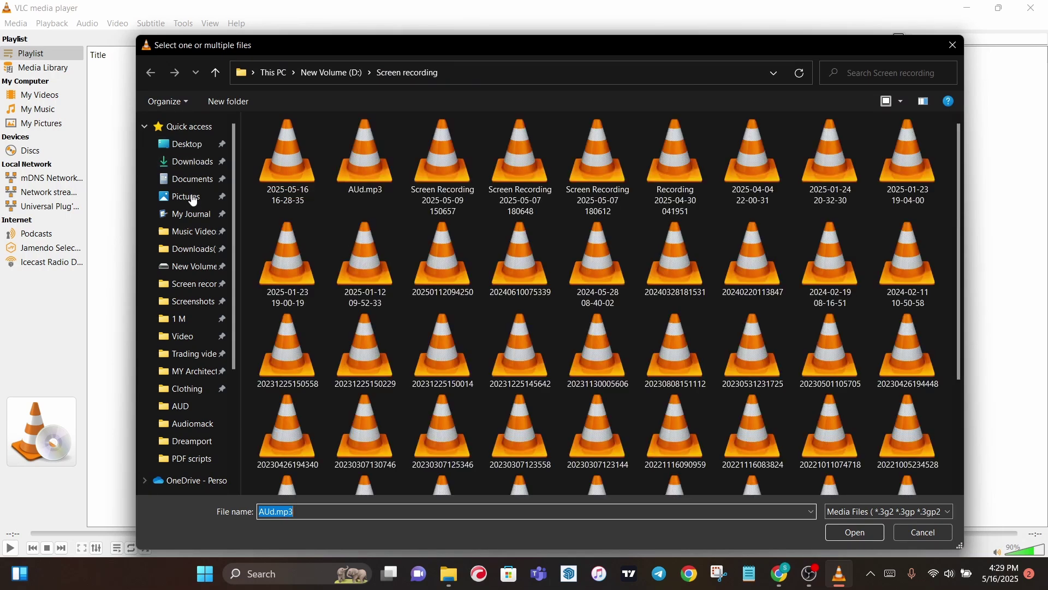
click(196, 167)
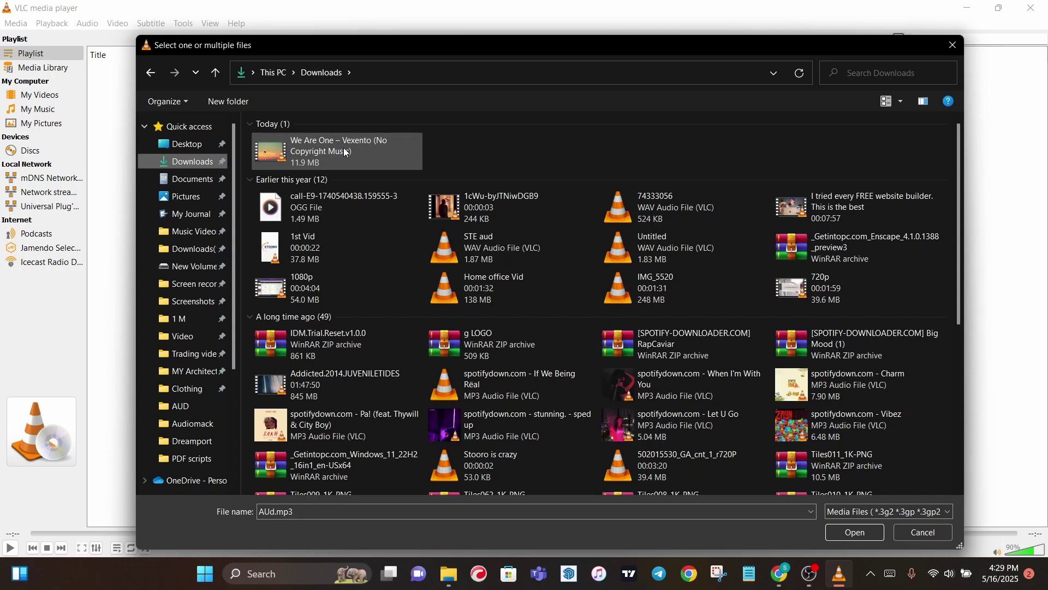
click(396, 155)
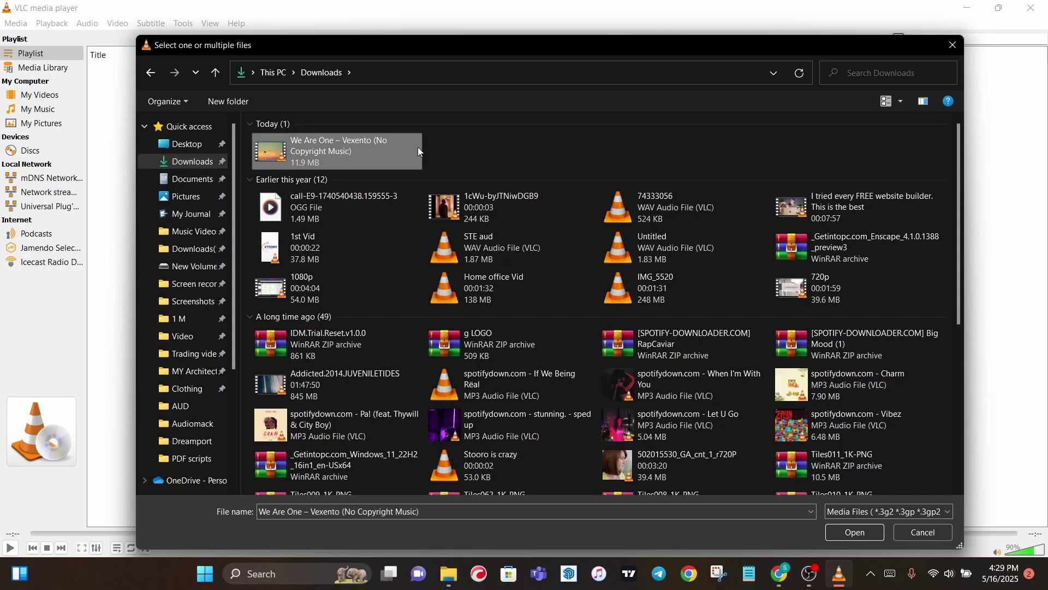
click(855, 534)
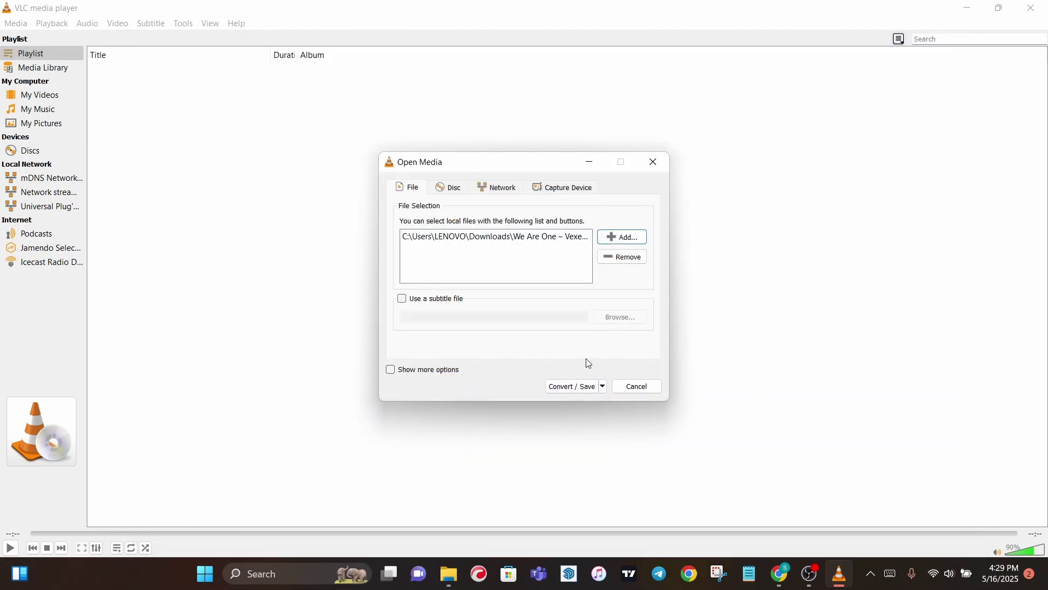
Step: Proceed to the conversion settings and use the Audio - MP3 profile
click(574, 388)
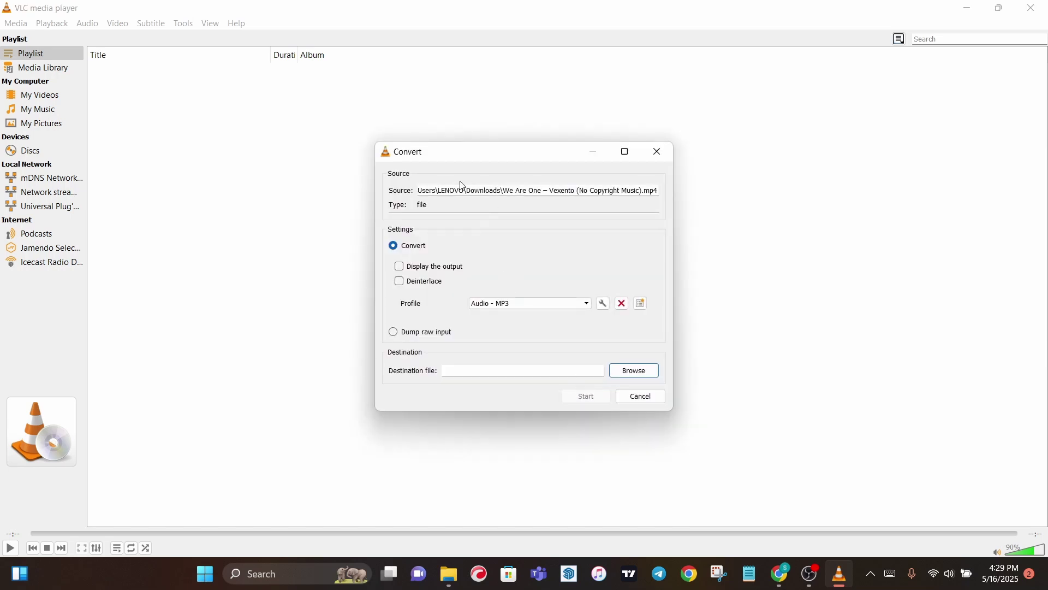
click(541, 304)
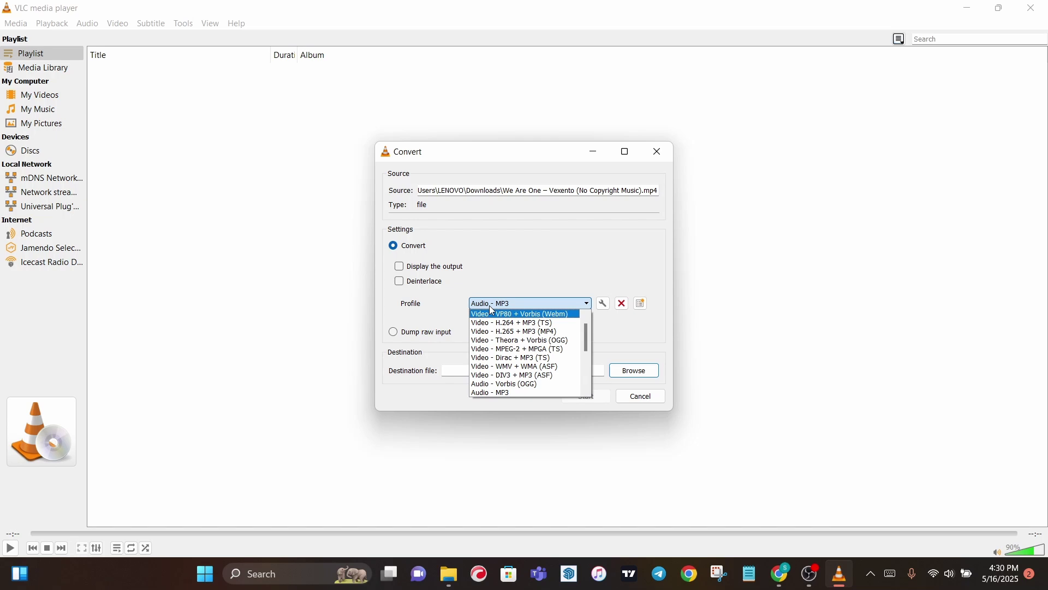
scroll(542, 380, down, 1)
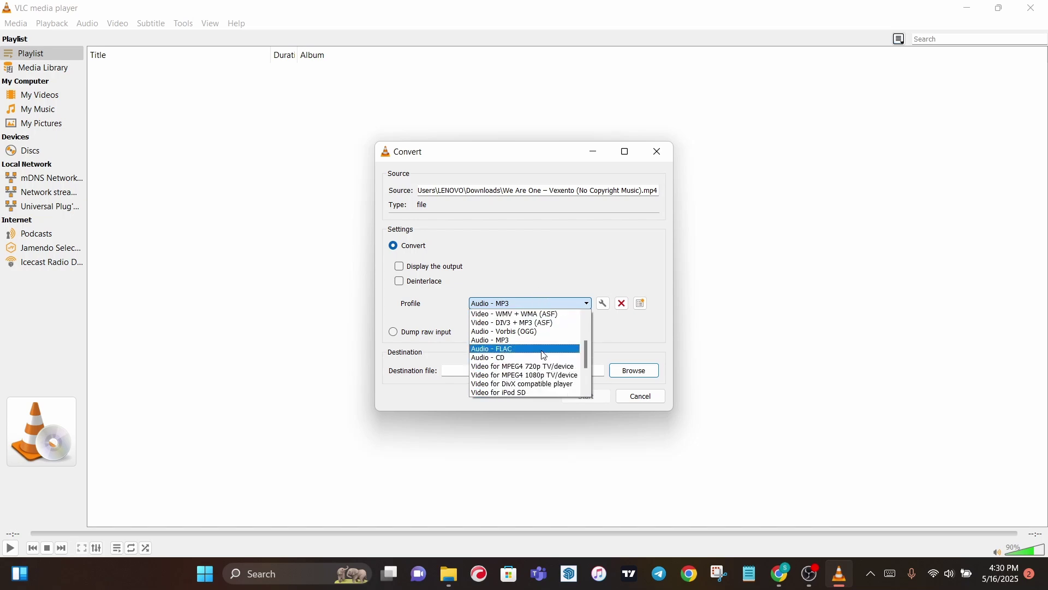
click(521, 348)
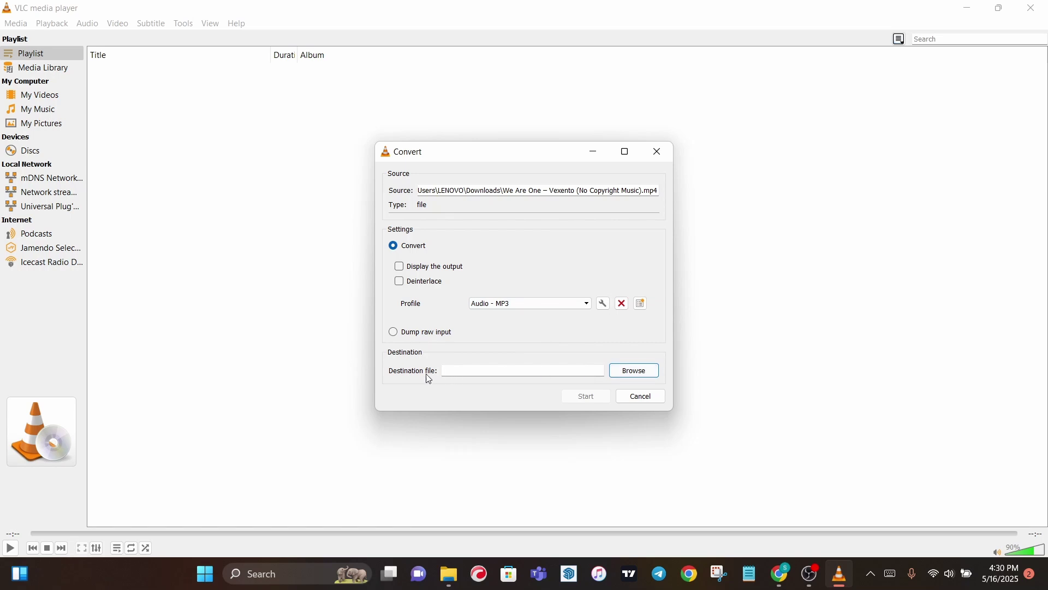
Step: Set the destination file to "1st exp" on the Desktop in MP3 format and start the conversion
click(635, 373)
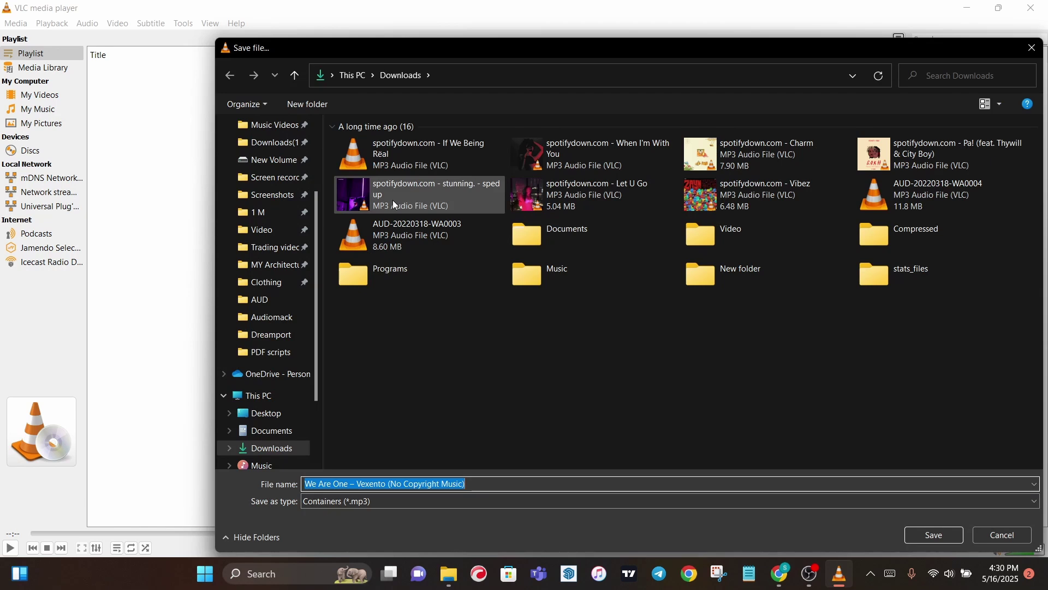
click(264, 413)
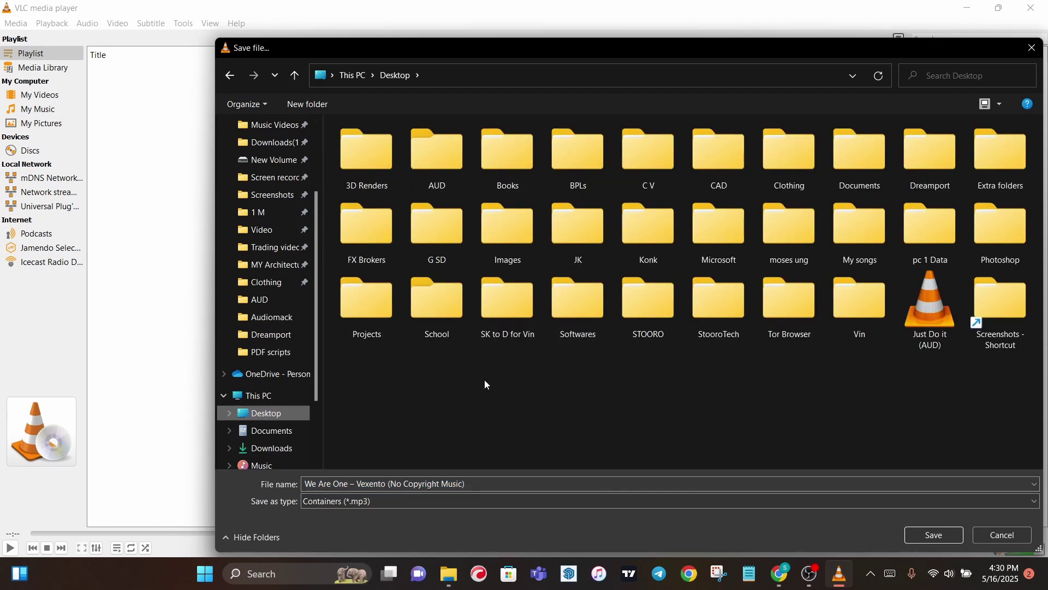
click(426, 484)
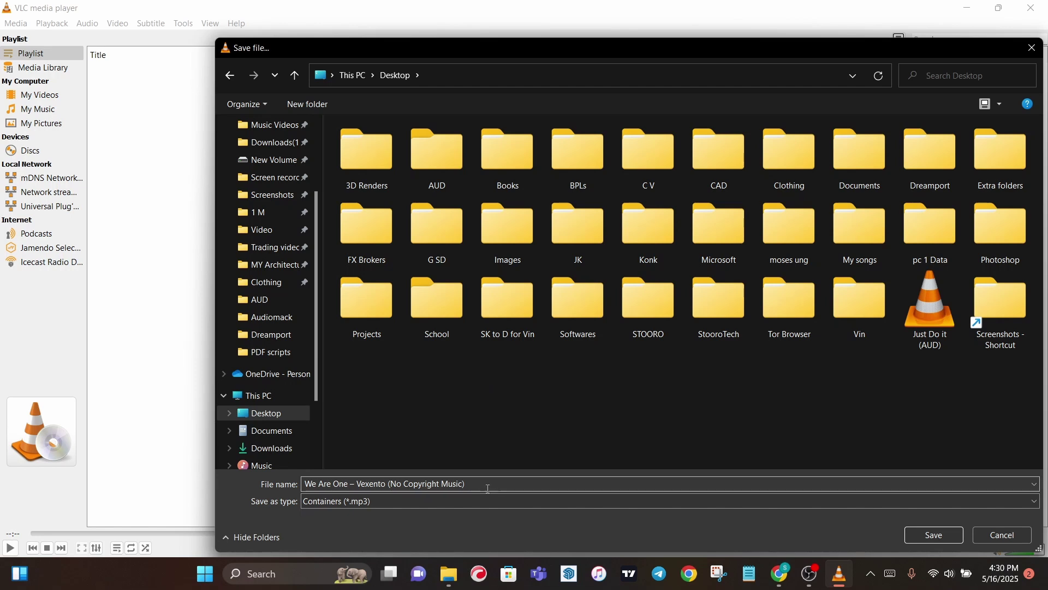
key(ctrl+a)
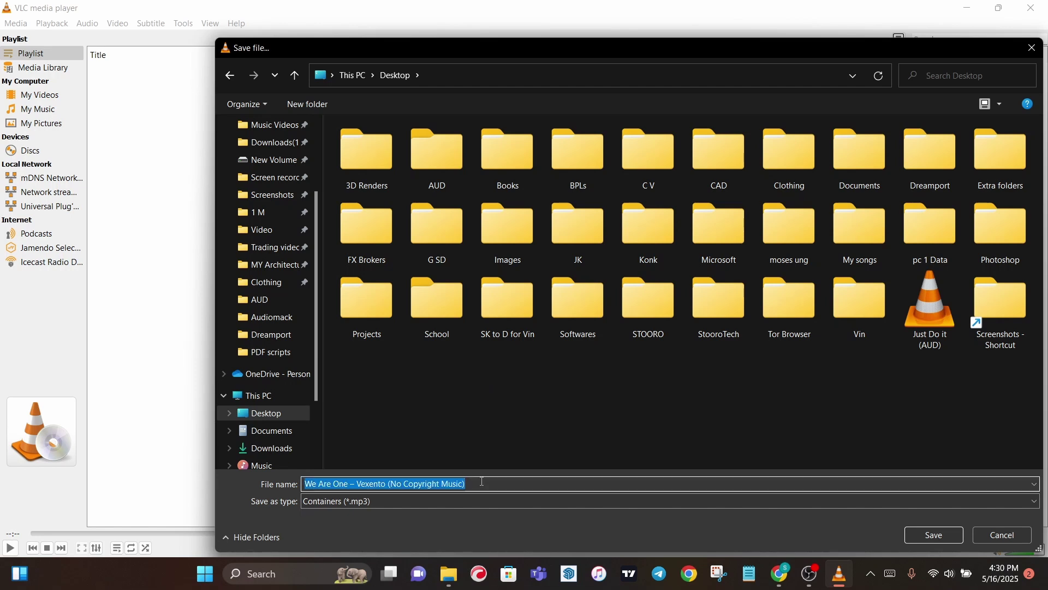
text(1)
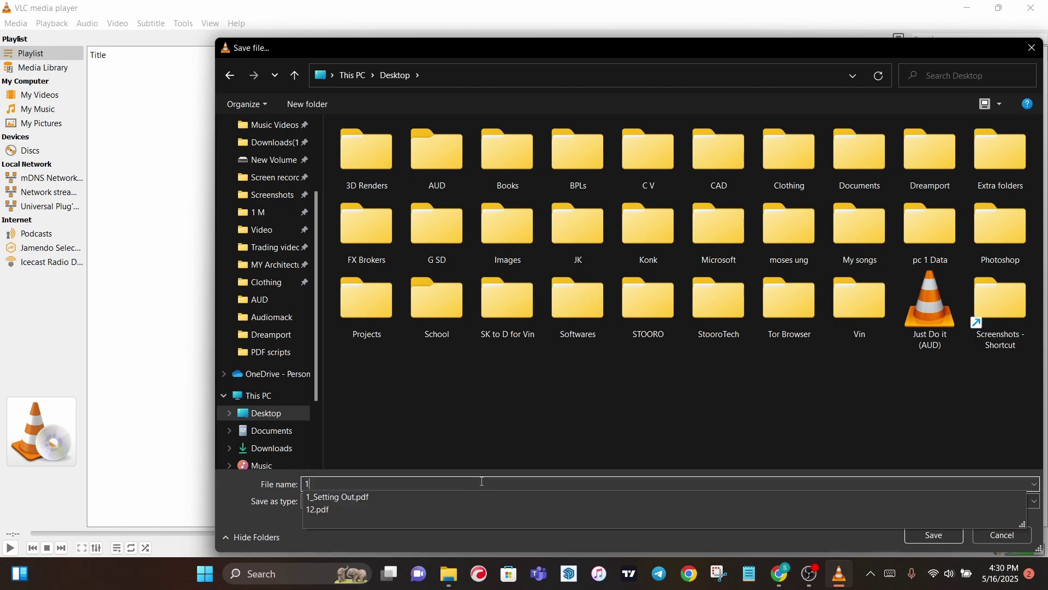
key(Escape)
text(st )
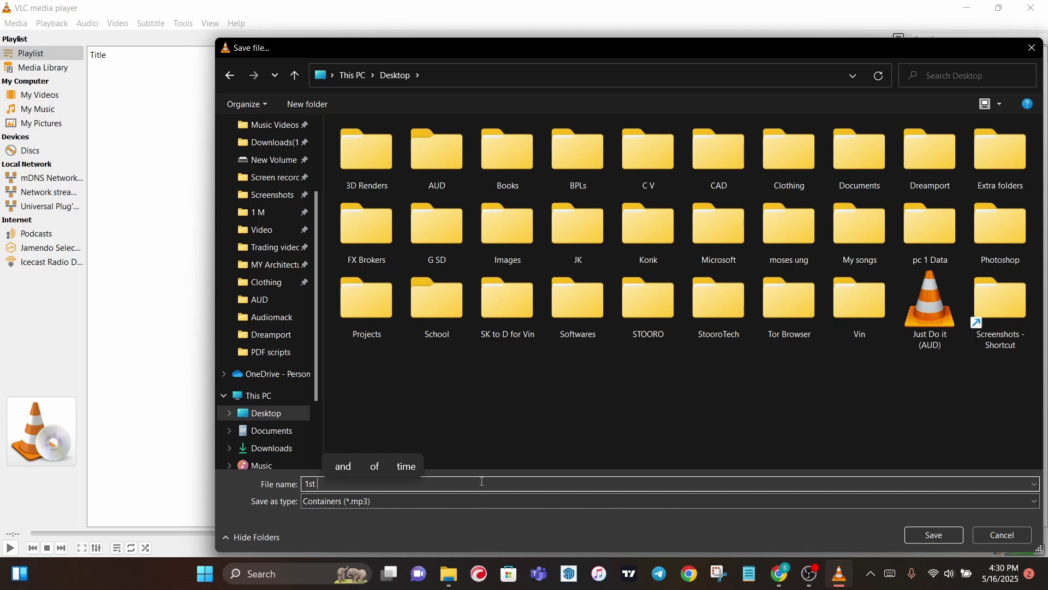
text(exp)
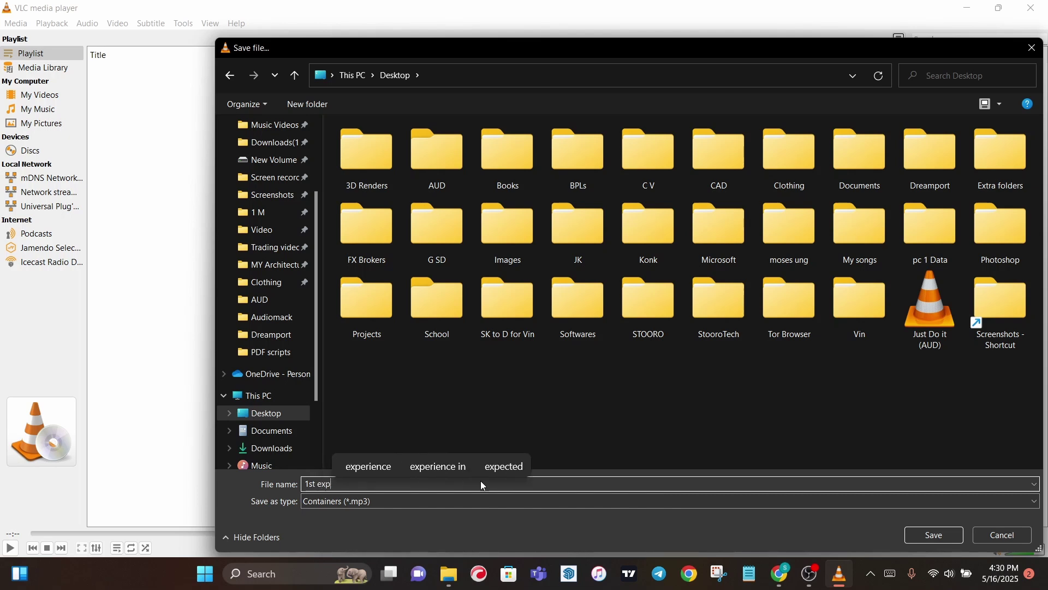
click(928, 536)
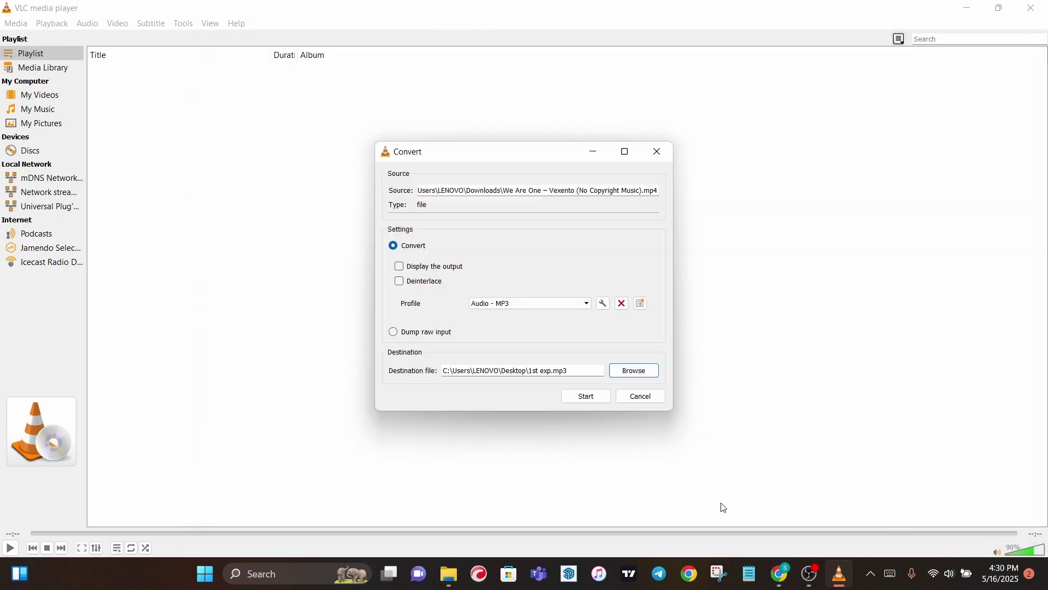
click(588, 399)
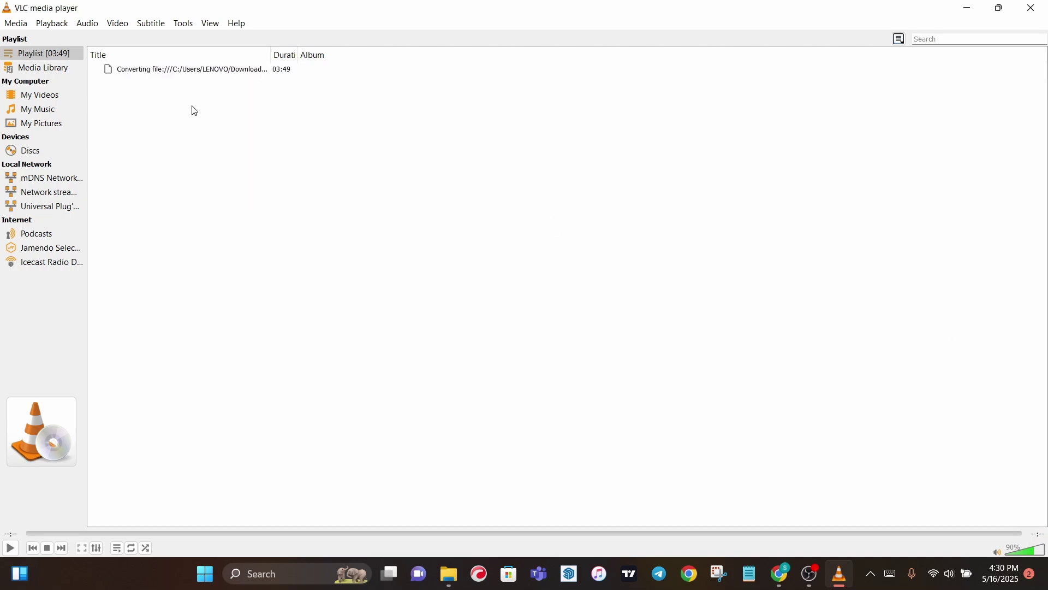
Step: Remove the conversion entry from the playlist and close VLC media player
click(231, 71)
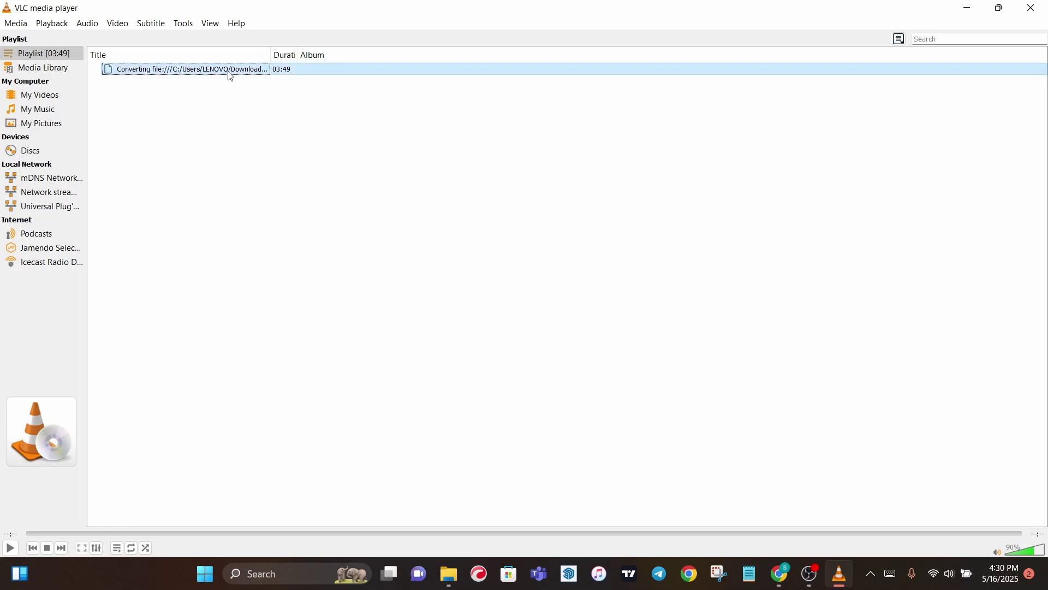
key(Delete)
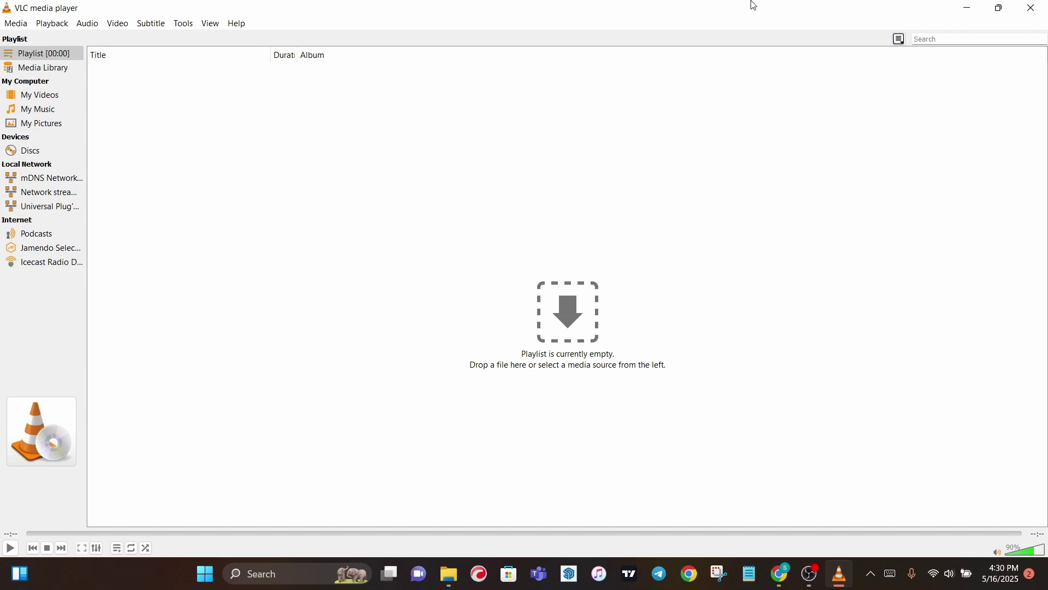
click(1033, 7)
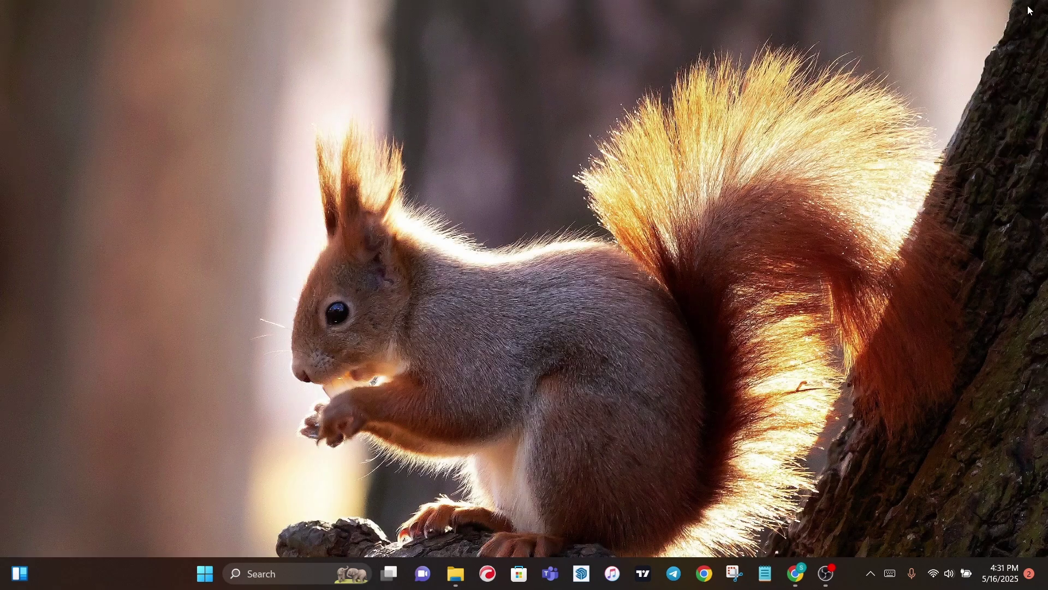
Step: Turn on the display of desktop icons
click(222, 573)
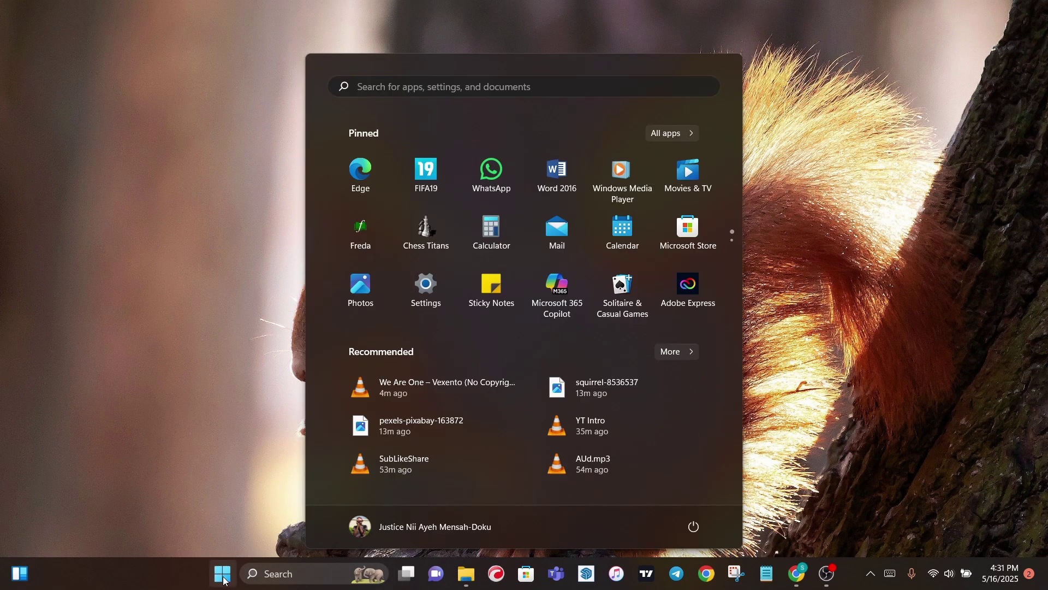
click(872, 331)
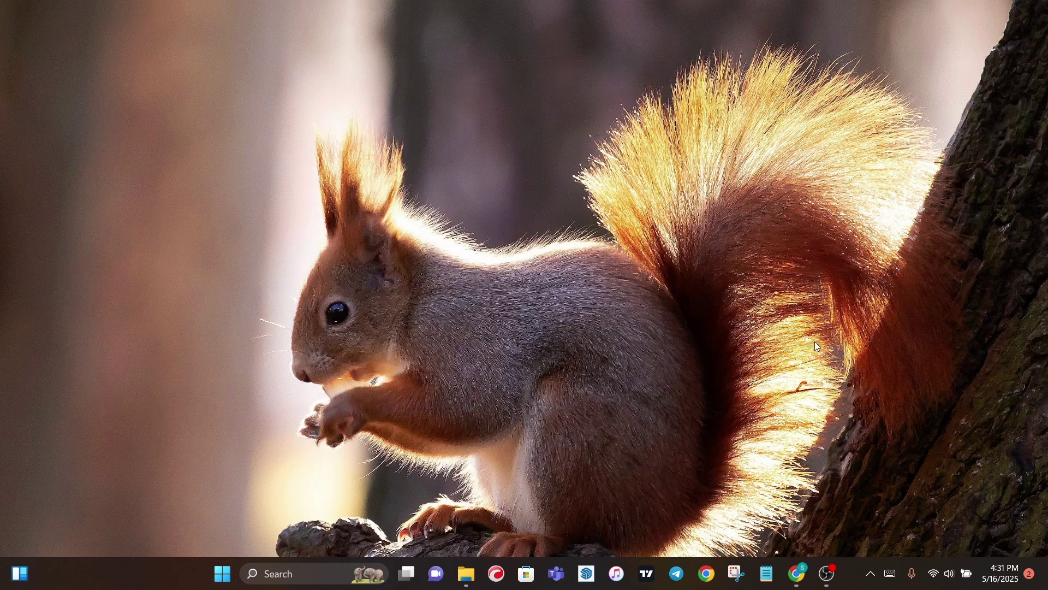
right_click(735, 315)
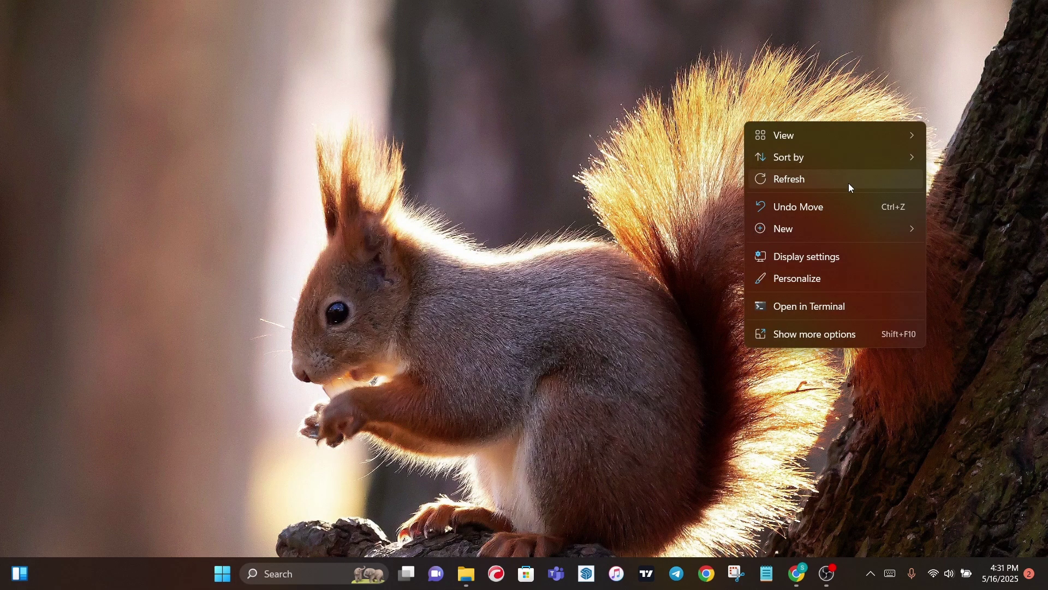
mouse_move(858, 139)
click(851, 253)
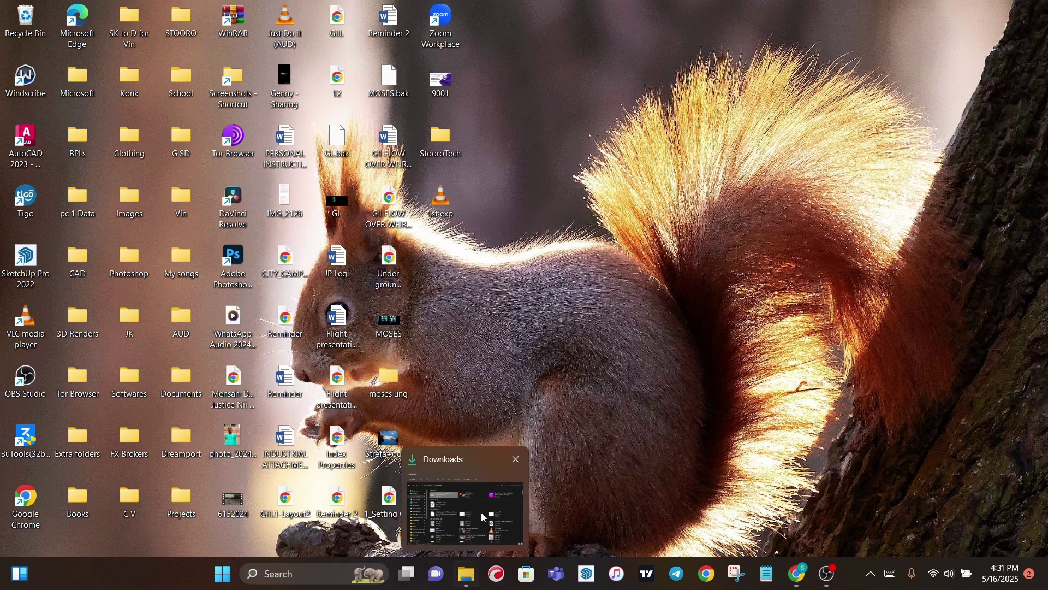
Step: Play the original "We Are One – Vexento" video from the Downloads folder, then close the player and minimize the folder window
click(467, 574)
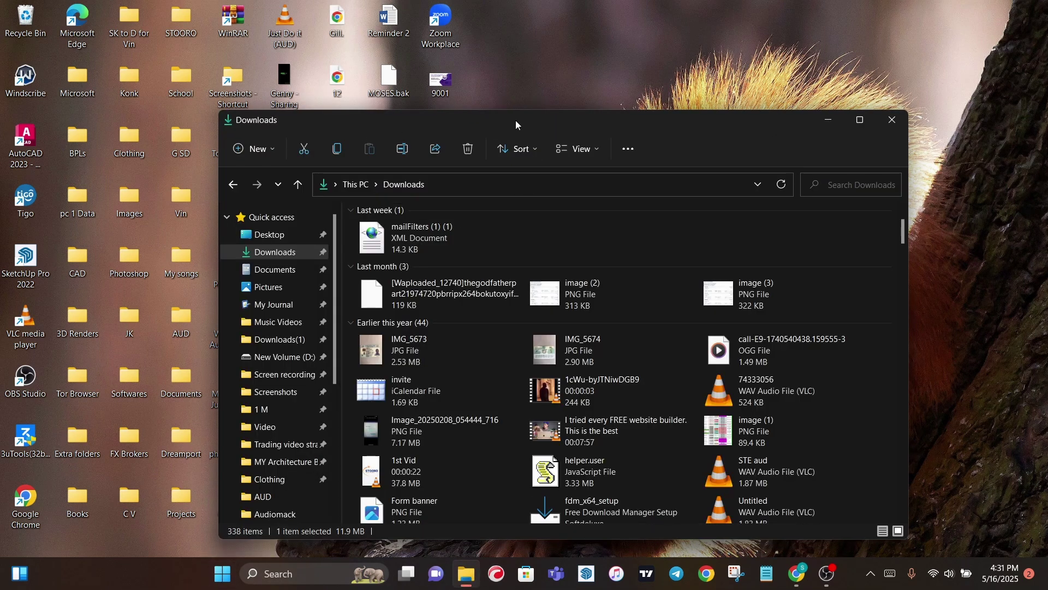
drag(517, 119, 486, 103)
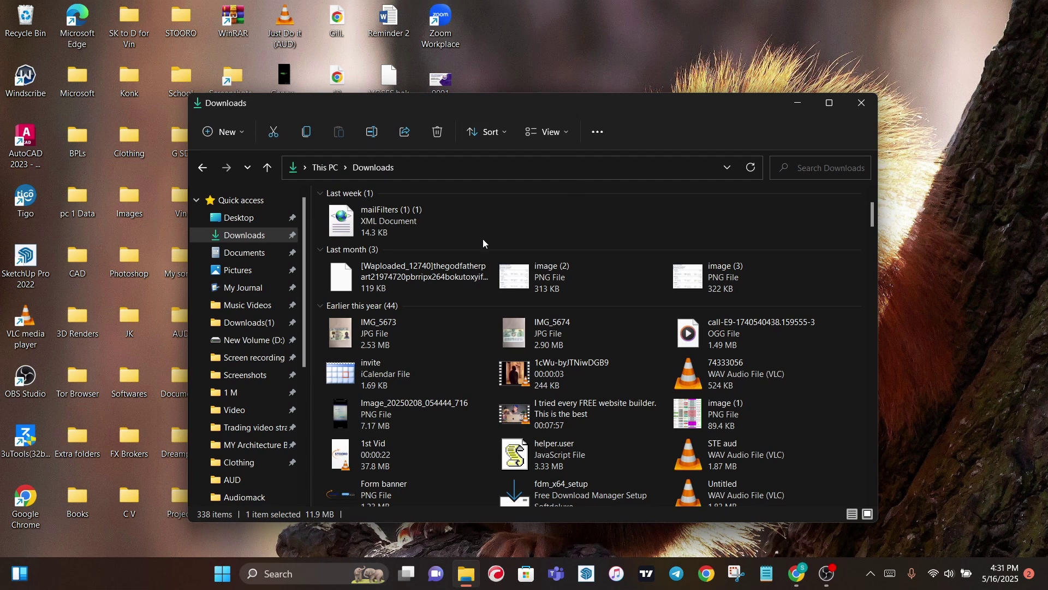
click(242, 240)
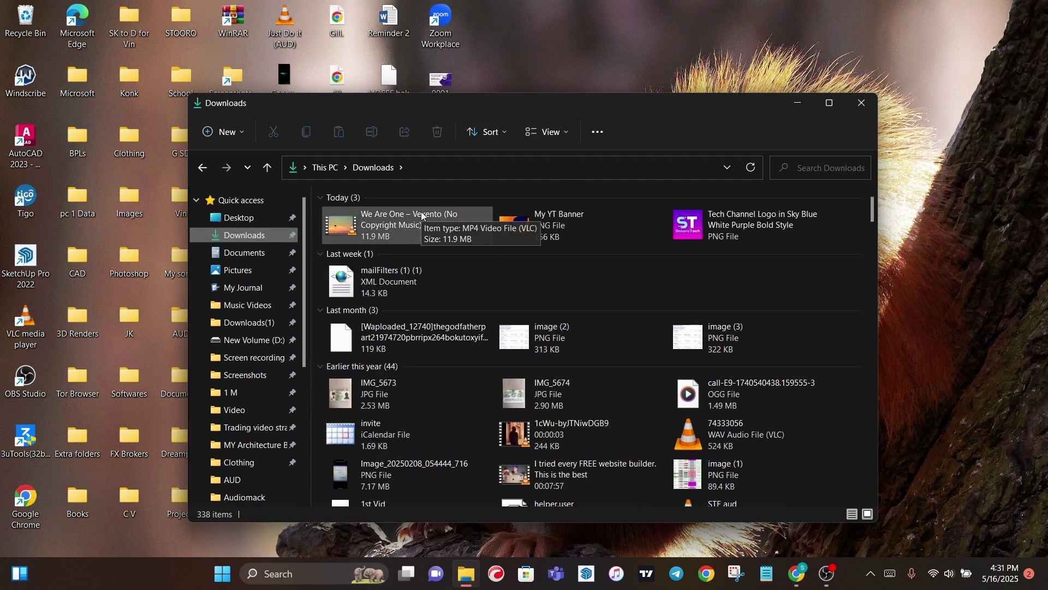
double_click(382, 223)
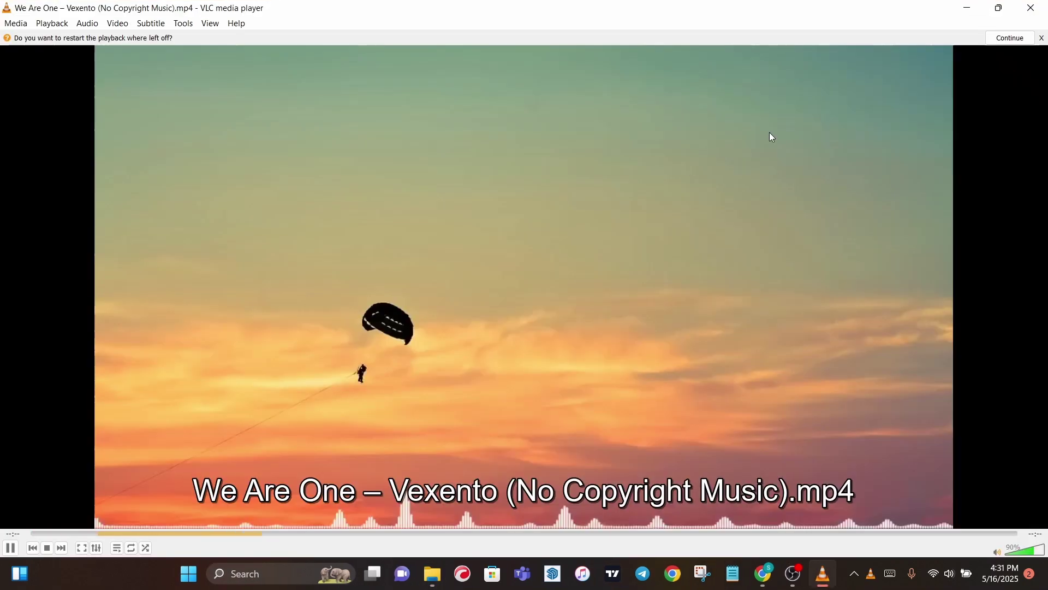
click(999, 8)
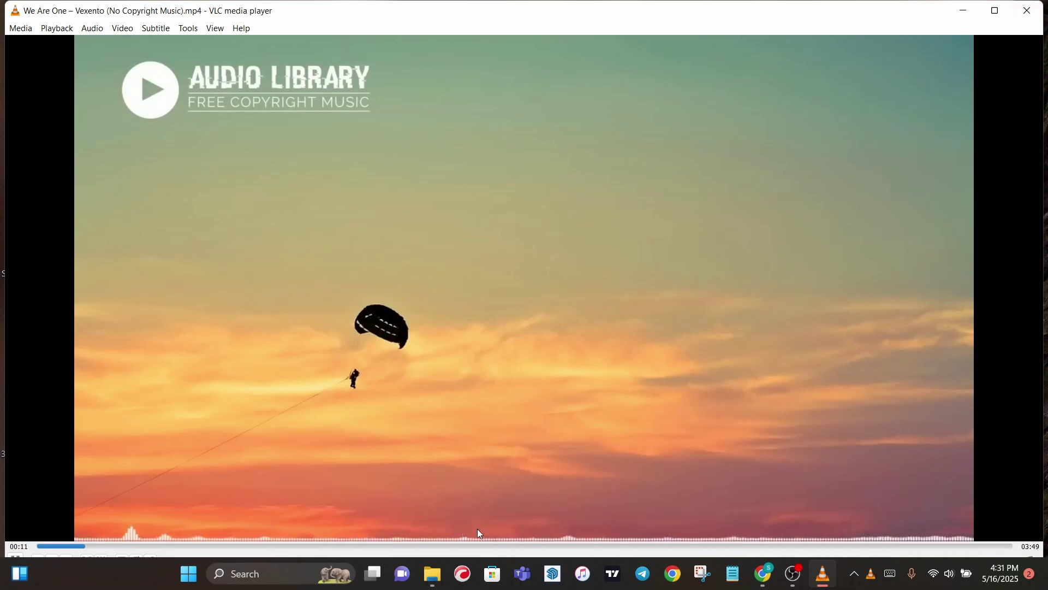
click(1027, 10)
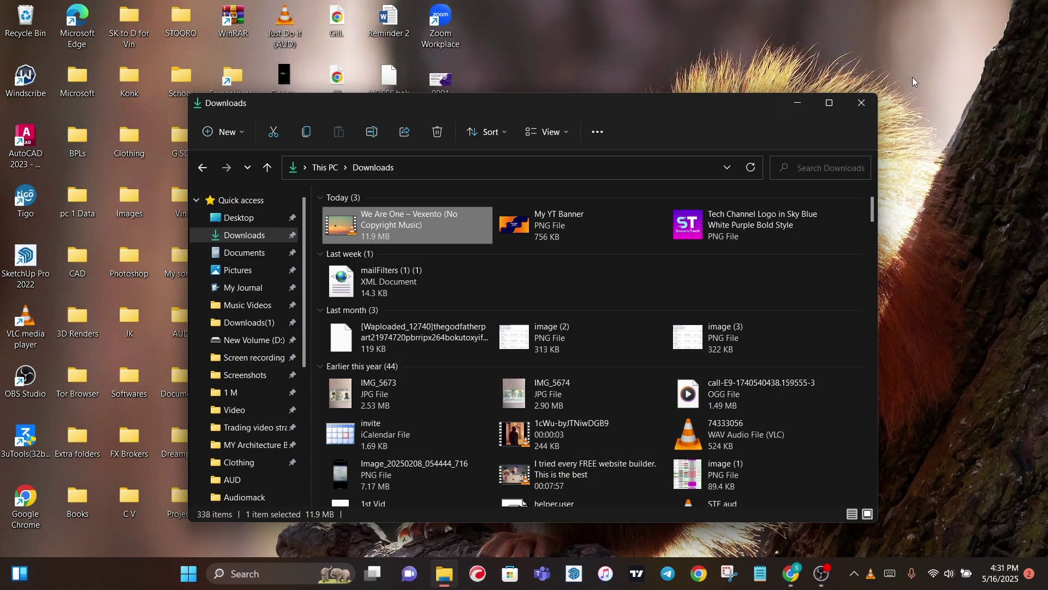
click(795, 106)
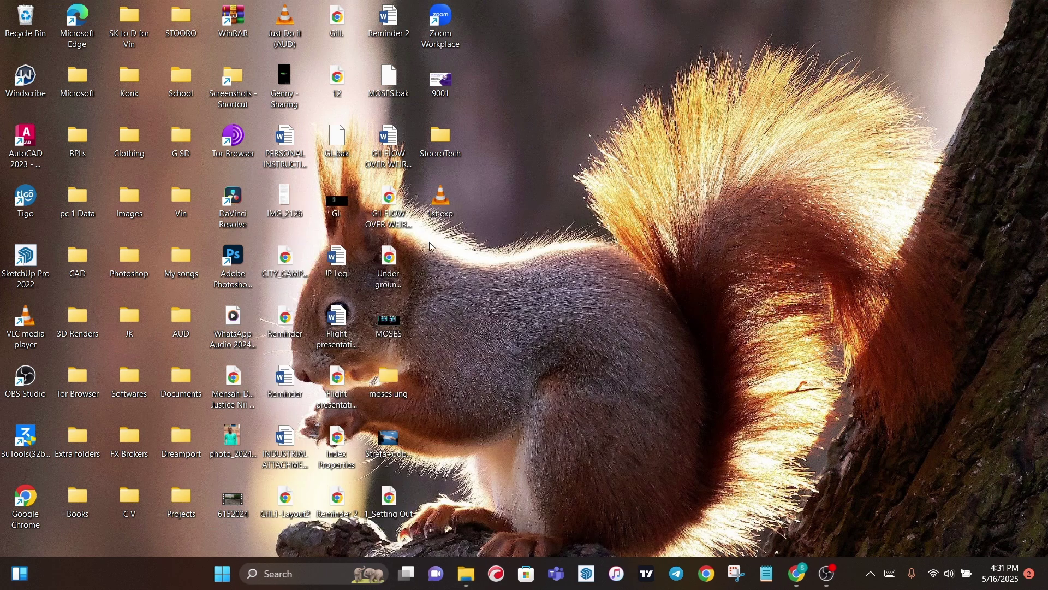
Step: Play the converted "1st exp" audio file from the desktop, then close the player and select the file
double_click(445, 207)
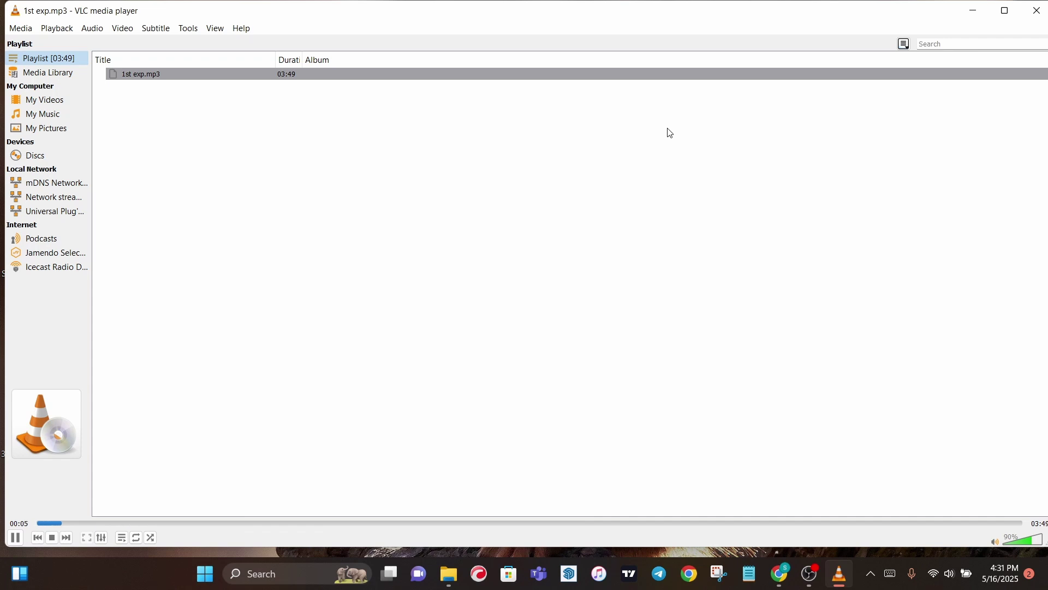
click(1023, 12)
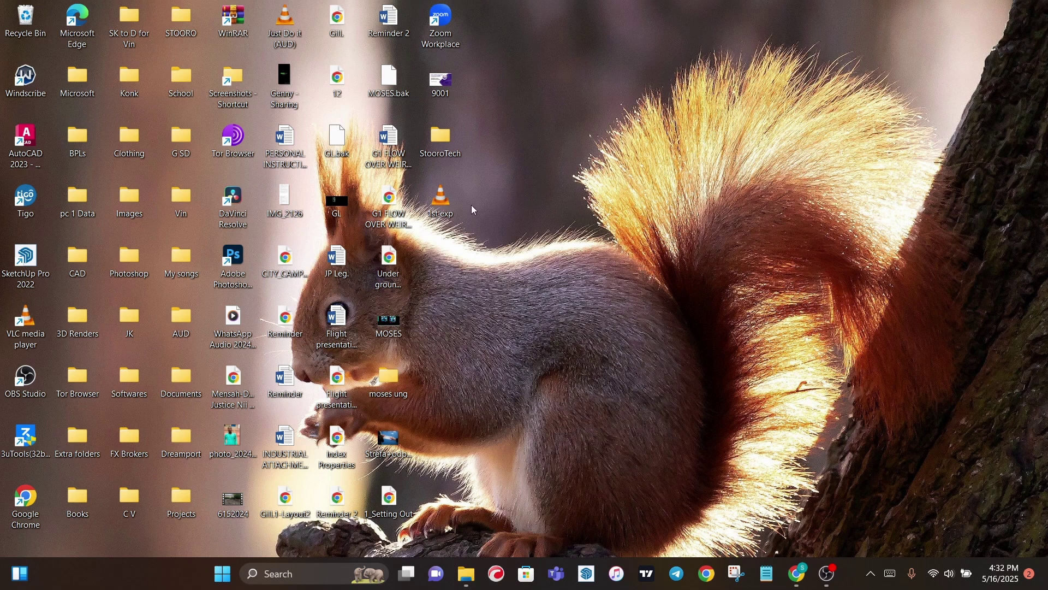
click(451, 207)
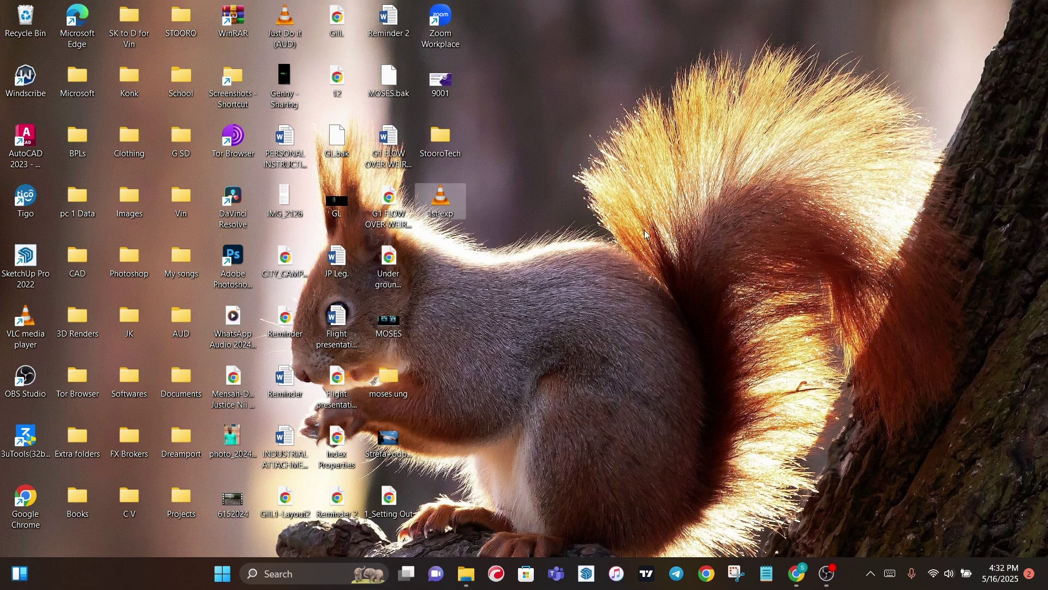